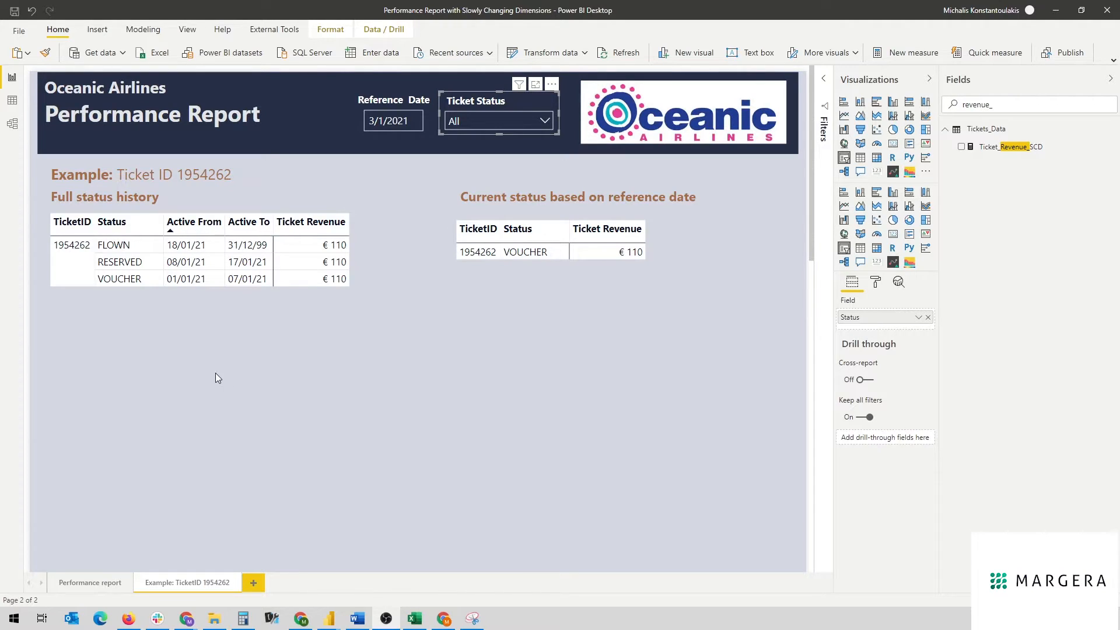
Set the reference date to 6/1/2021 and 9/1/2021 in turn, checking the example ticket's current status at each date.
mouse_move(182, 294)
mouse_move(239, 292)
click(393, 121)
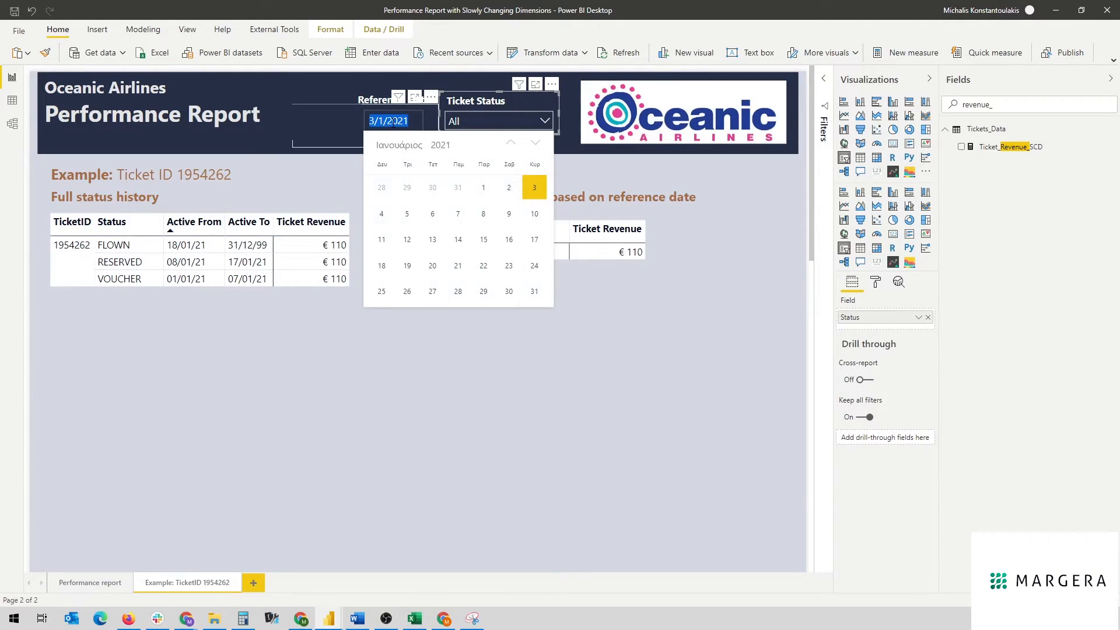
click(432, 215)
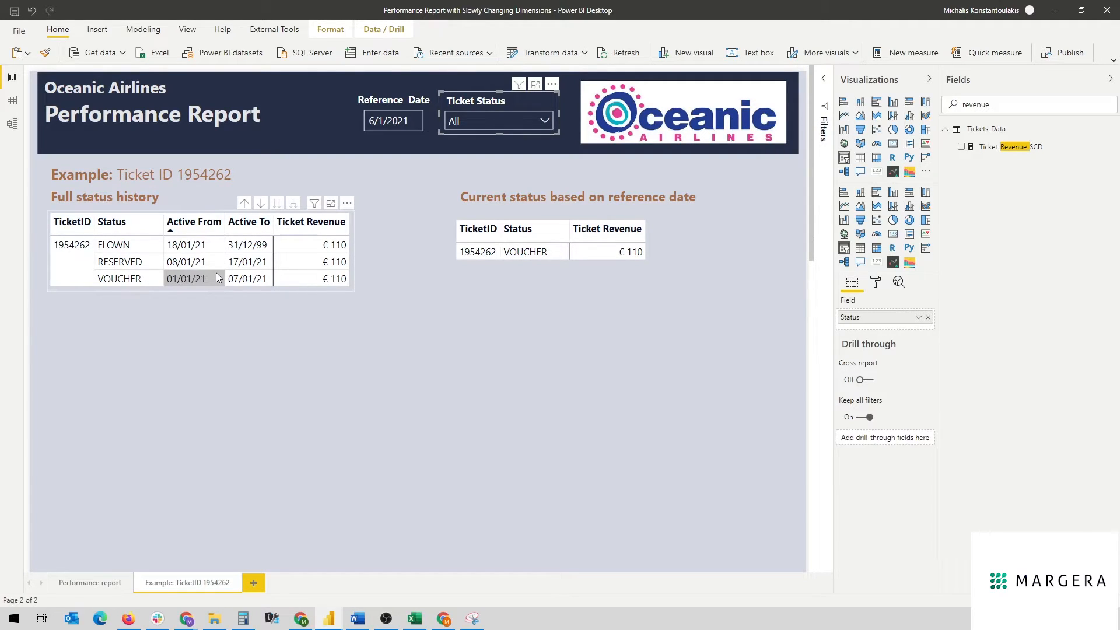
click(388, 114)
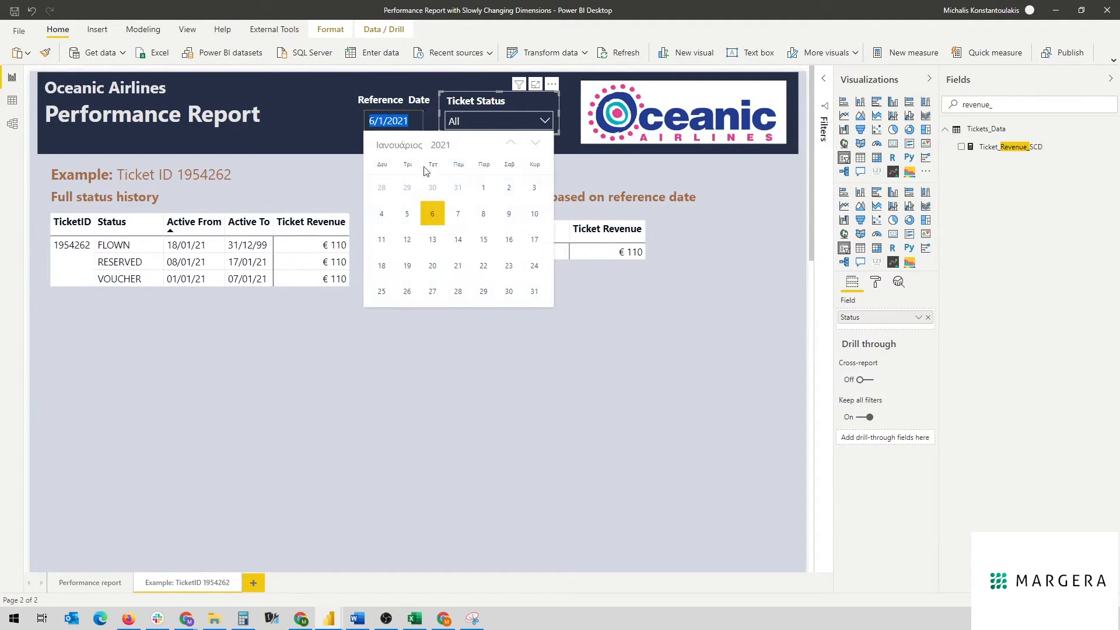
click(513, 212)
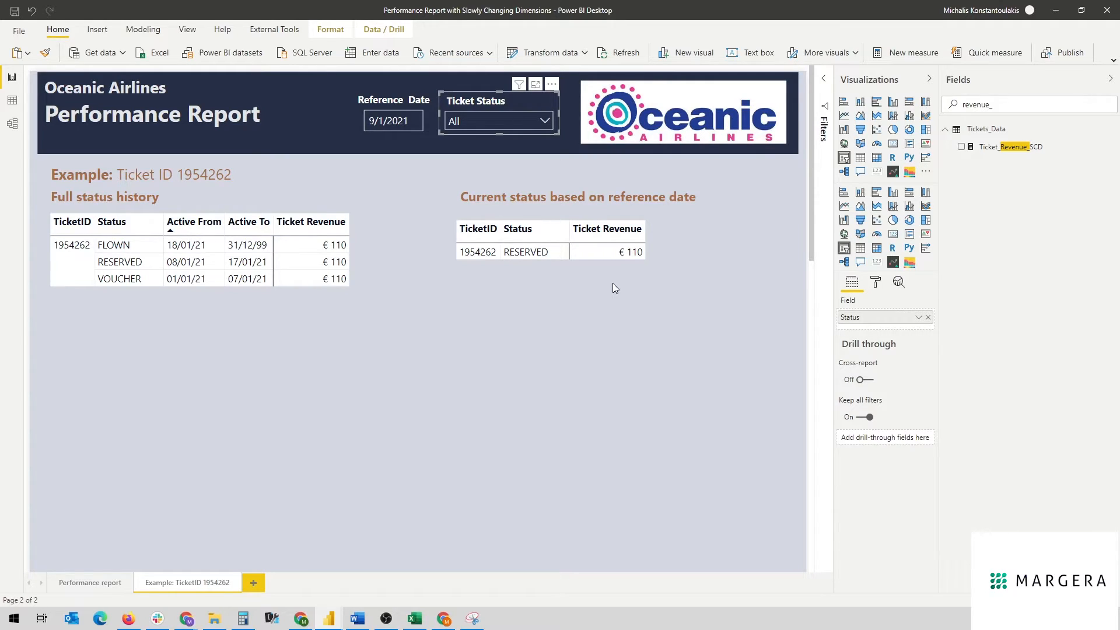
Advance the reference date through 10/1/2021, 11/1/2021 and 17/1/2021 to 18/1/2021, checking the example ticket's current status.
click(399, 120)
click(534, 214)
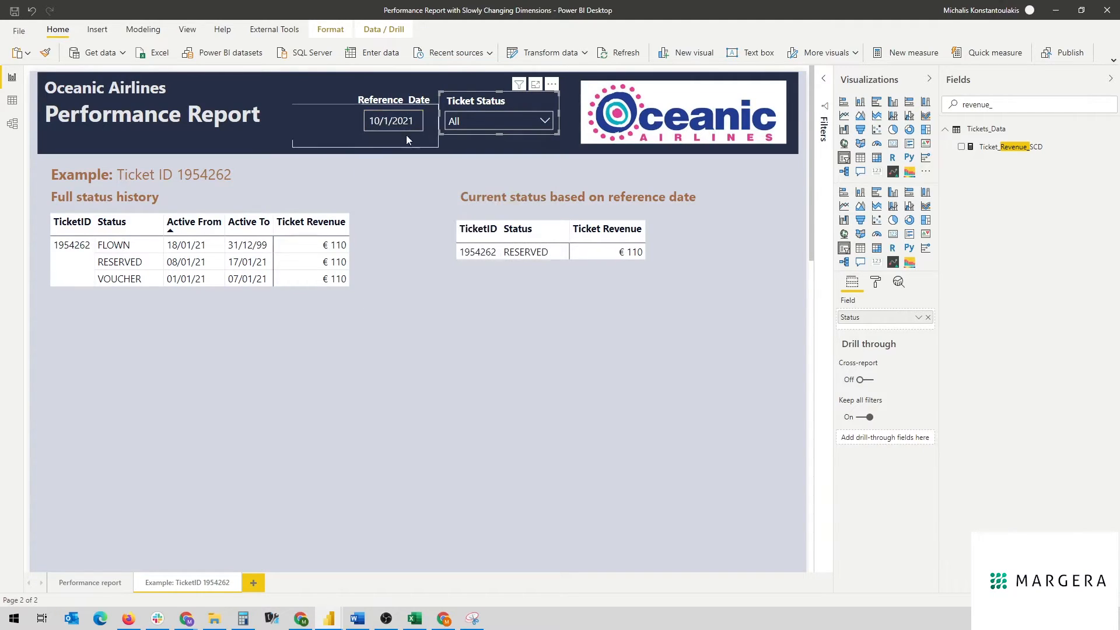
click(402, 121)
click(382, 240)
click(403, 121)
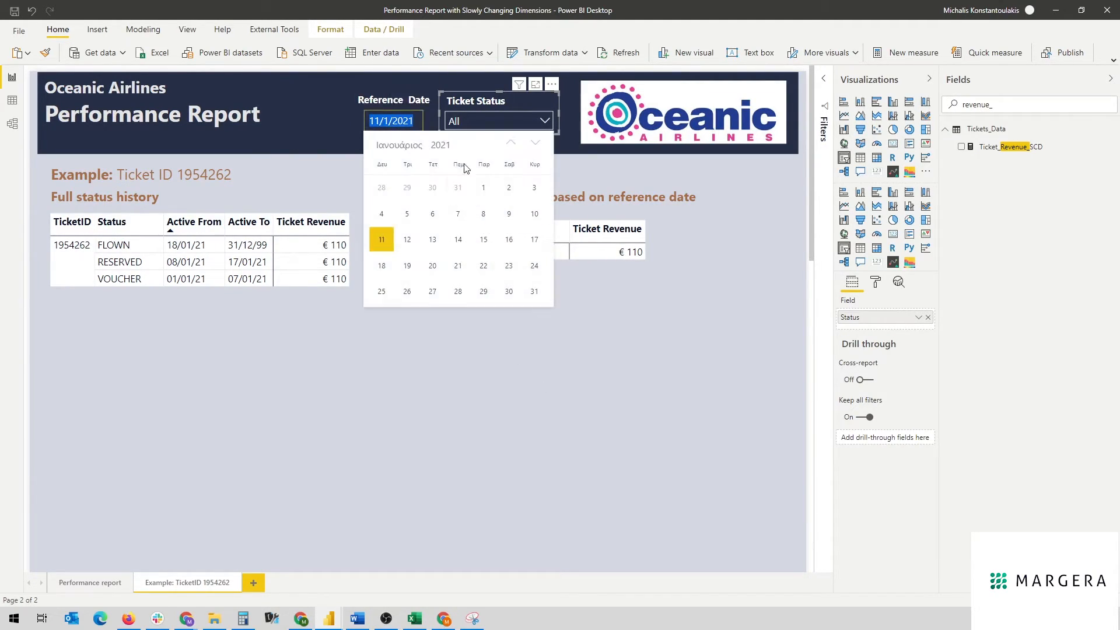
click(535, 241)
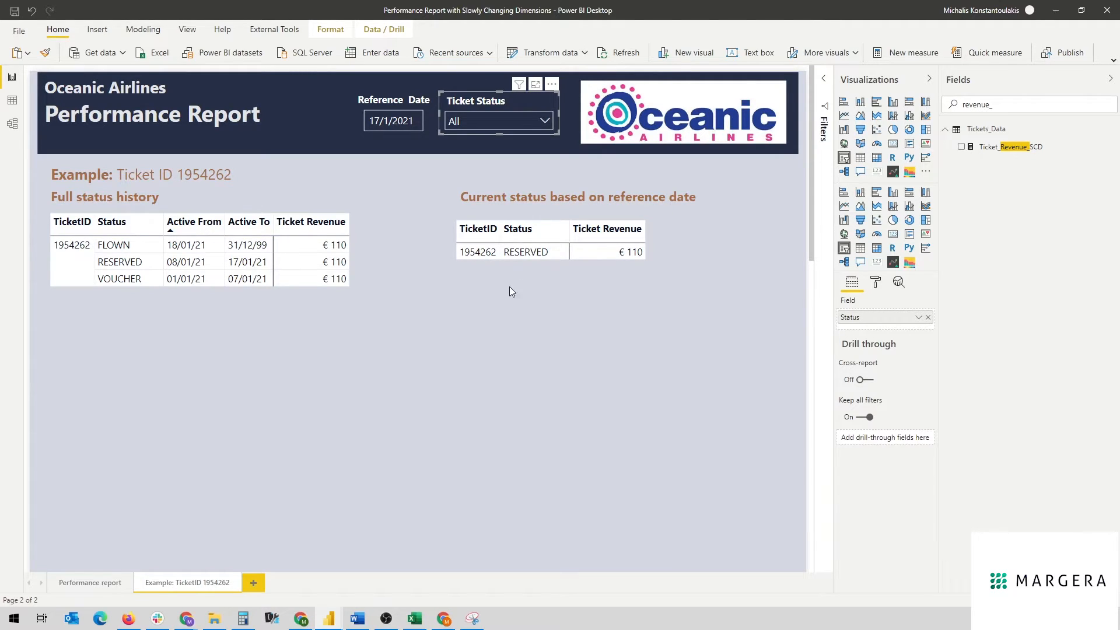
click(391, 120)
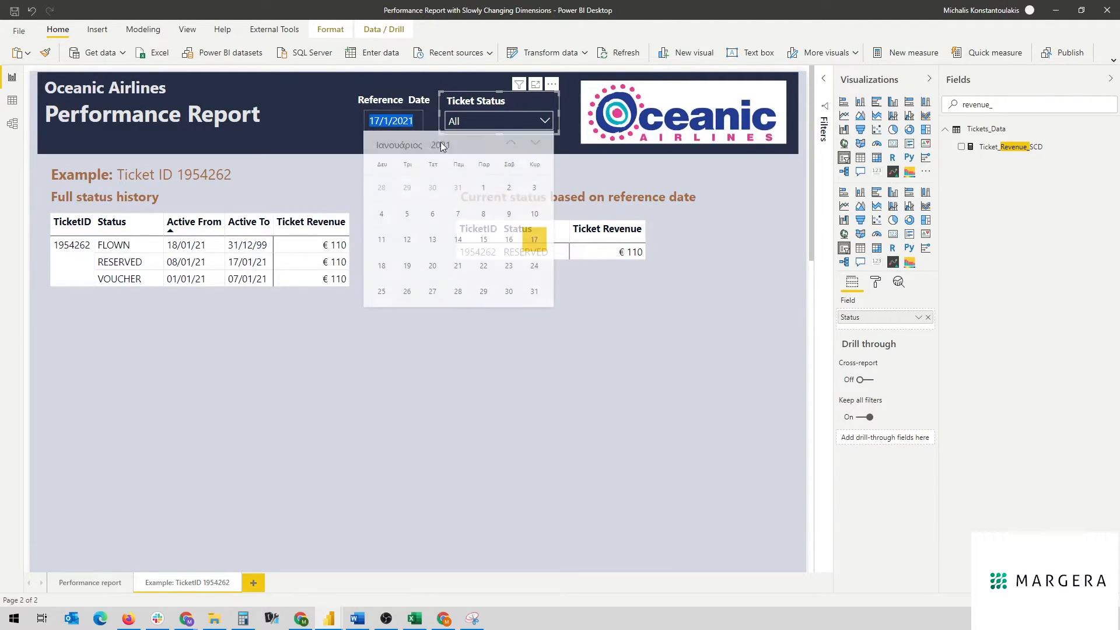
click(382, 266)
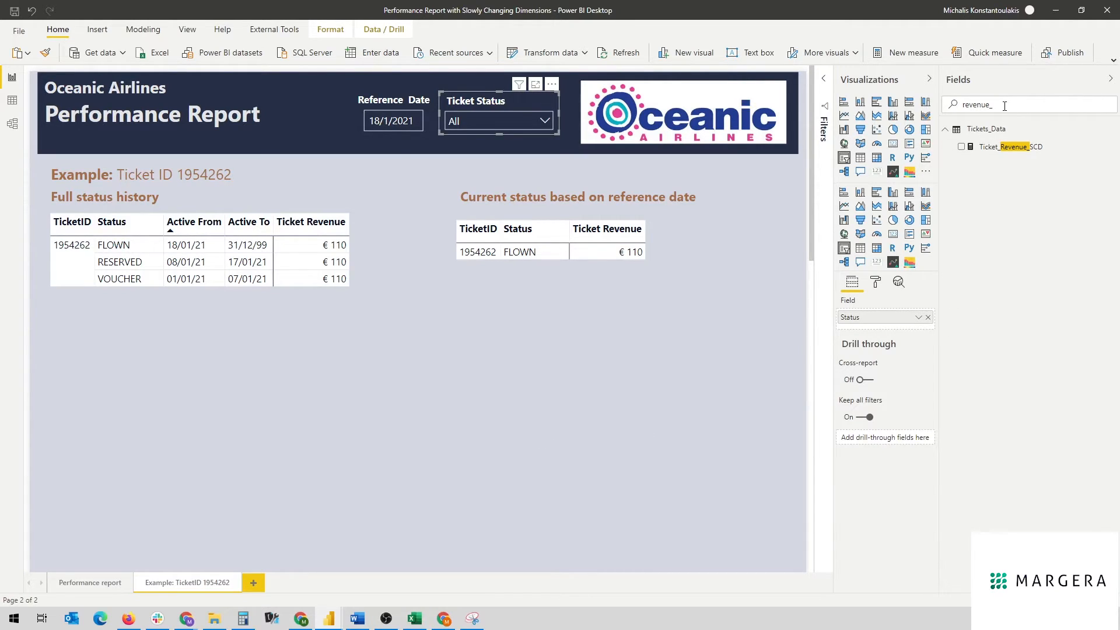
Search the fields for "revenu" and show the full formula of the Ticket_Revenue_SCD measure.
key(ctrl+a)
text(ρεωε)
key(ctrl+a)
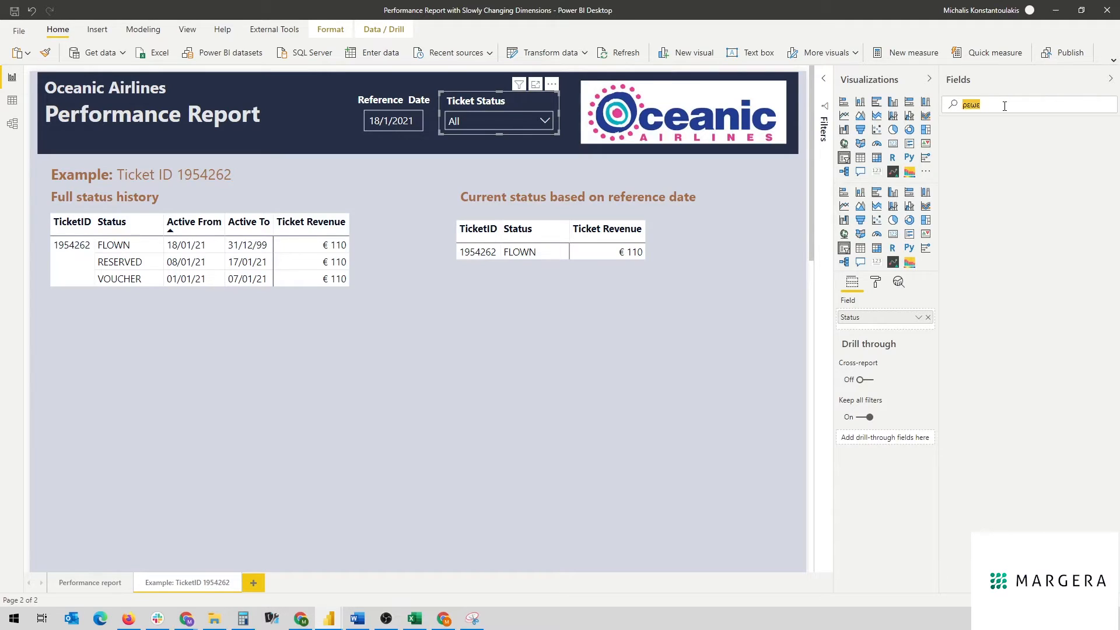
text(revenu)
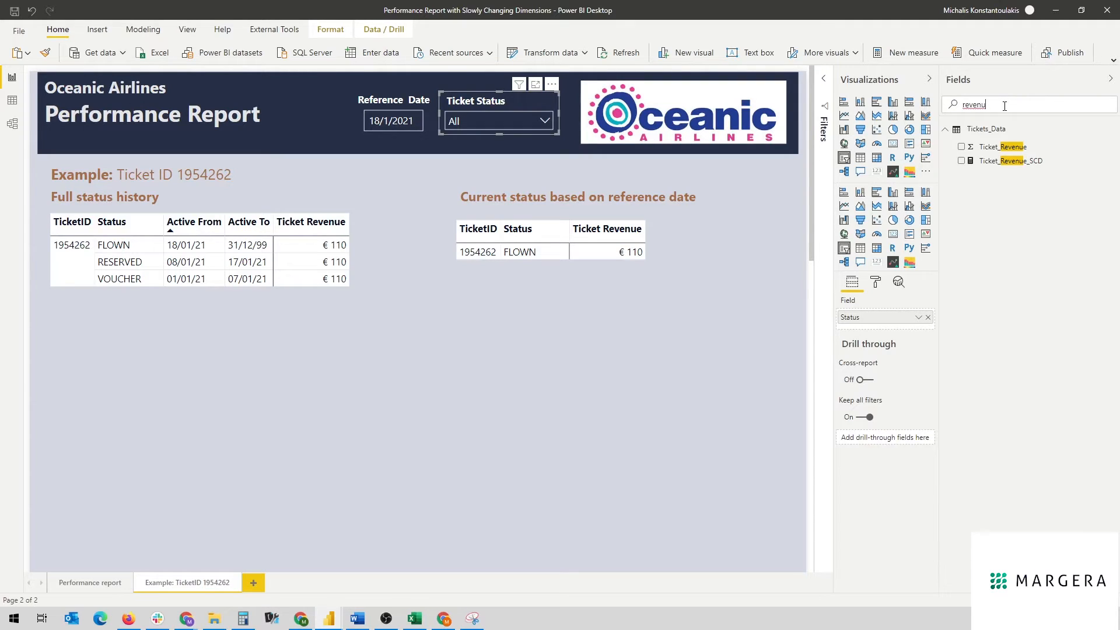
click(1002, 162)
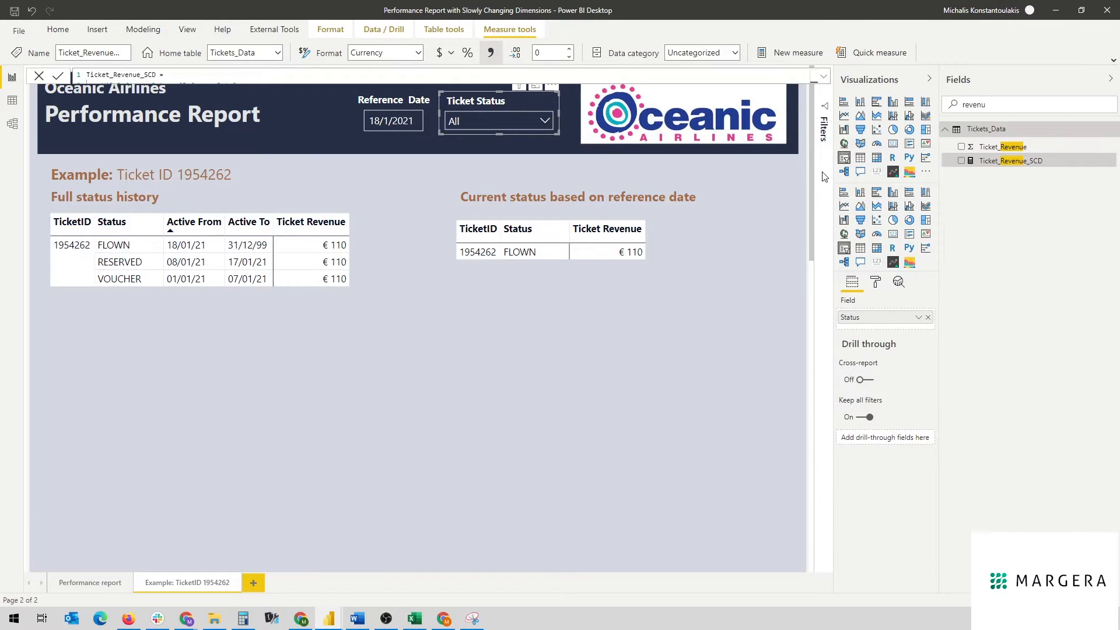
click(822, 75)
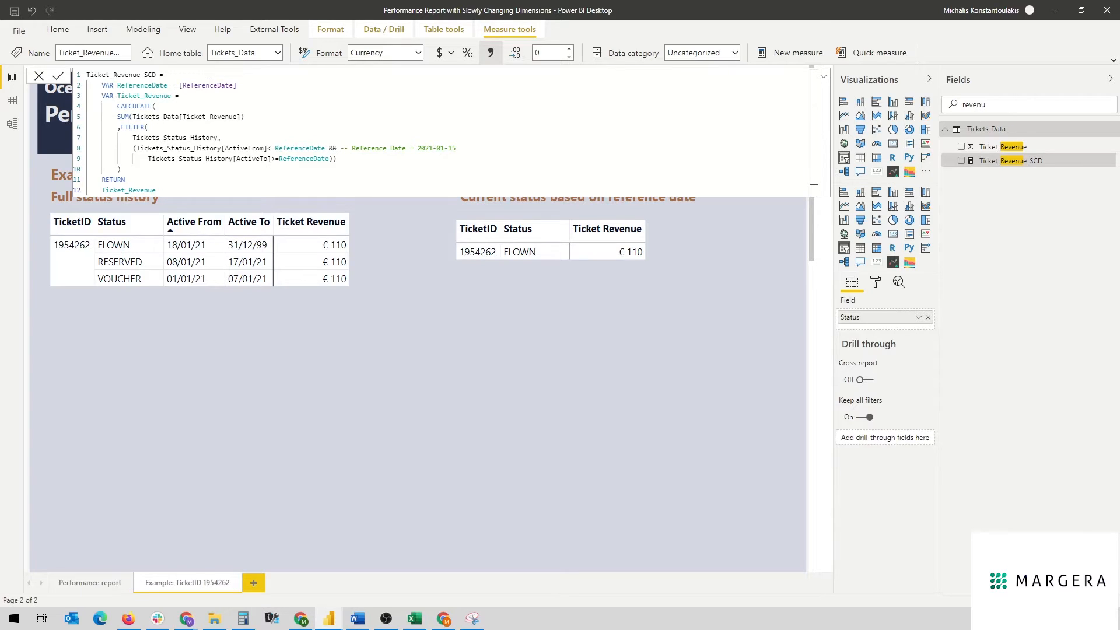
Relate the [ReferenceDate] reference in the measure's formula to the report's Reference Date slicer, and return to the full formula.
drag(209, 84, 248, 83)
click(823, 76)
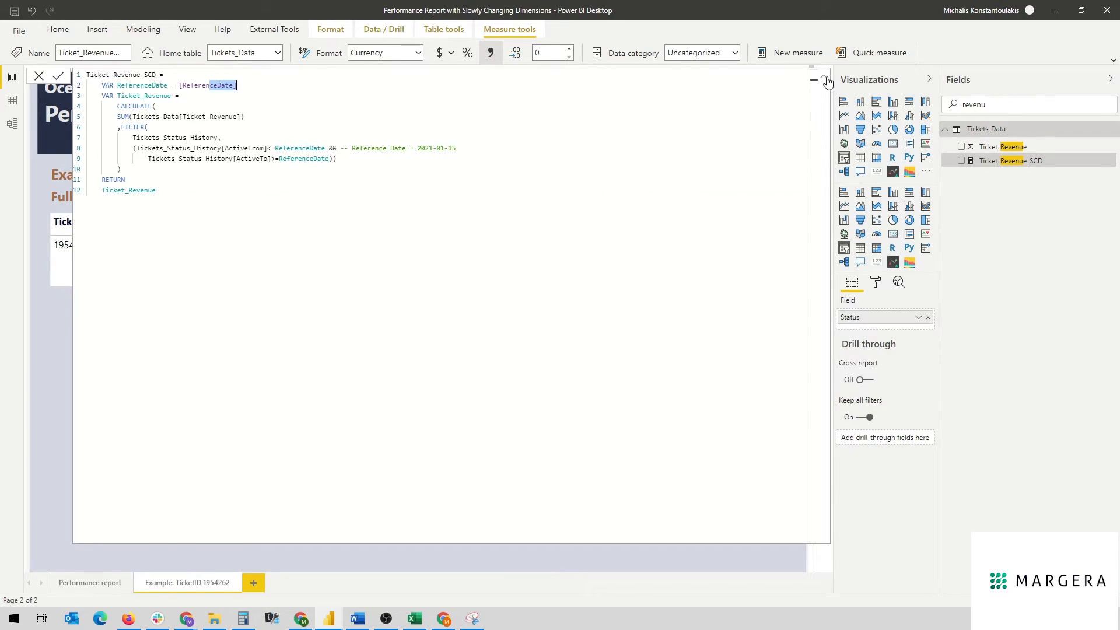
click(823, 77)
click(409, 121)
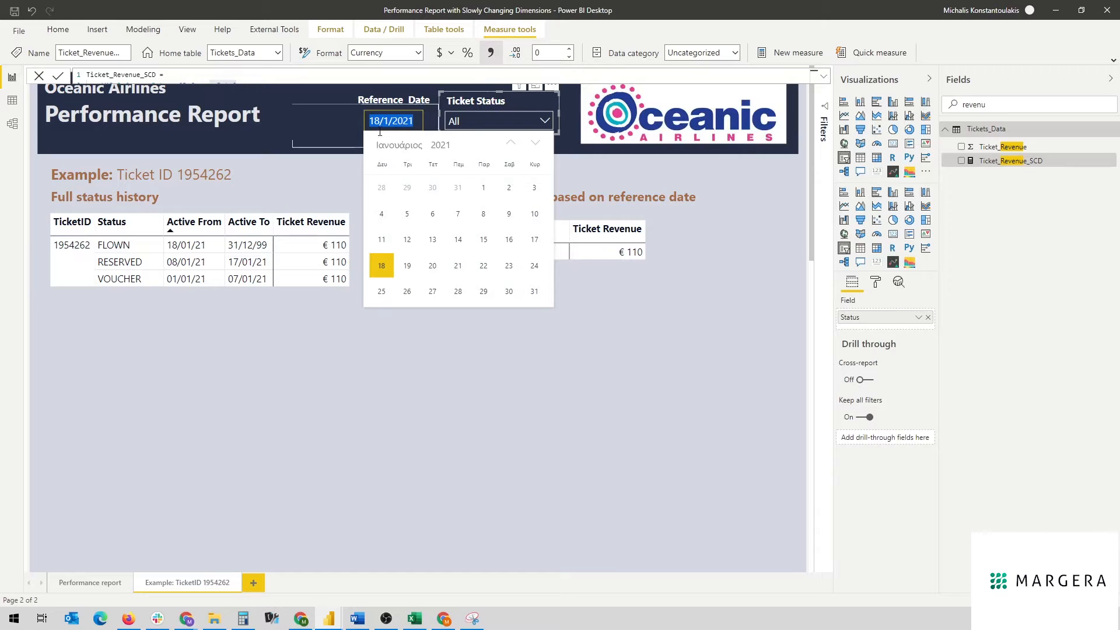
click(991, 160)
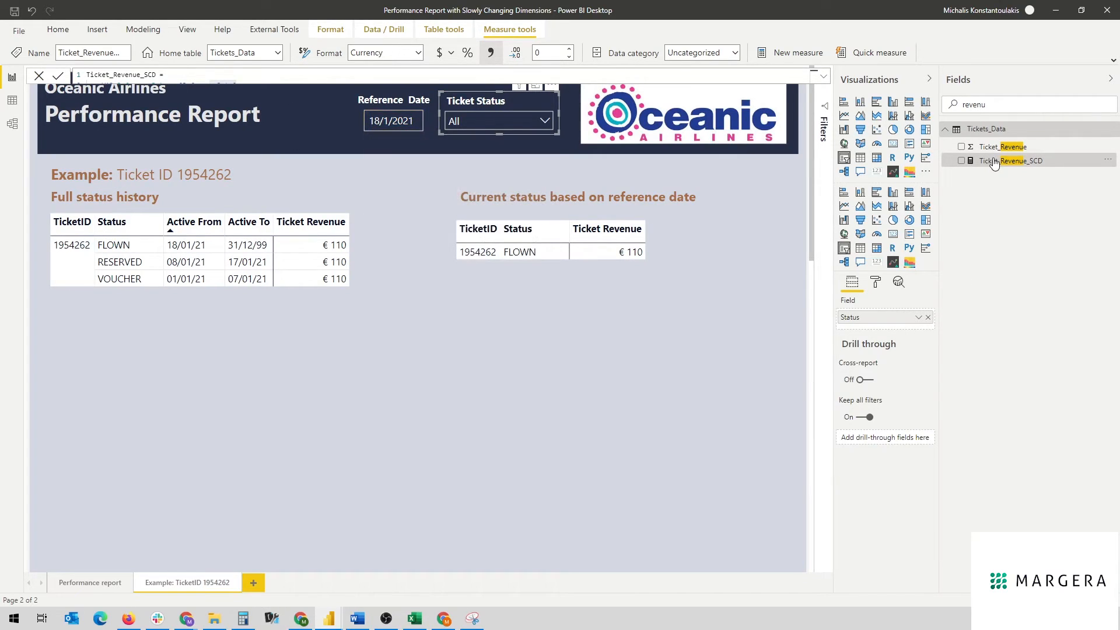
click(824, 76)
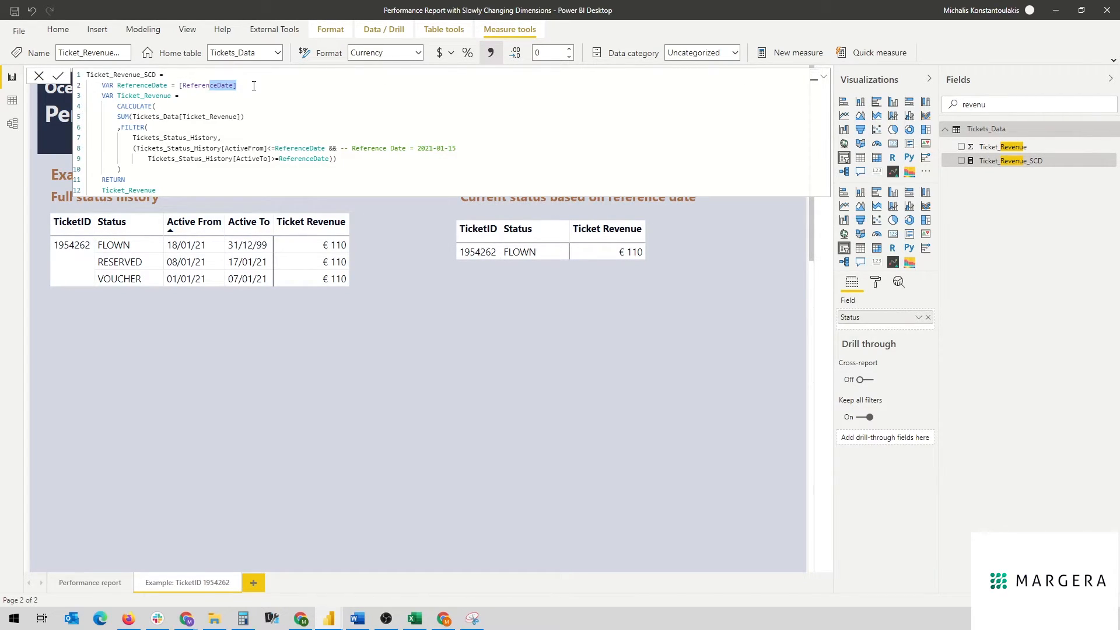
Examine the formula's ReferenceDate variable, CALCULATE and SUM lines, ActiveFrom and ActiveTo filter conditions, and the reference date comment.
click(143, 86)
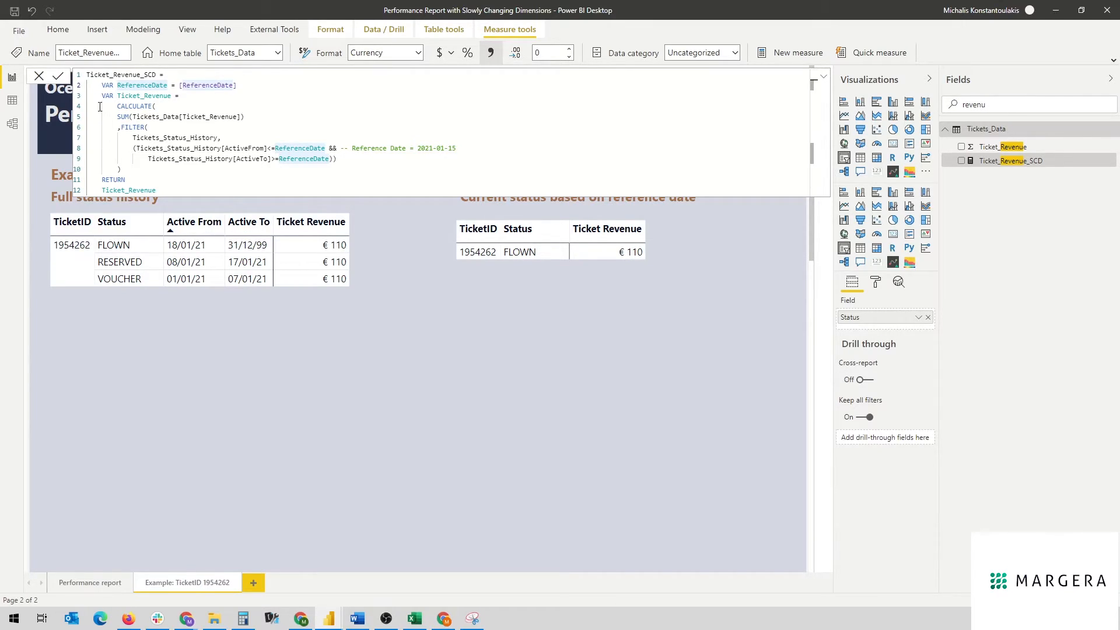
drag(109, 106, 158, 125)
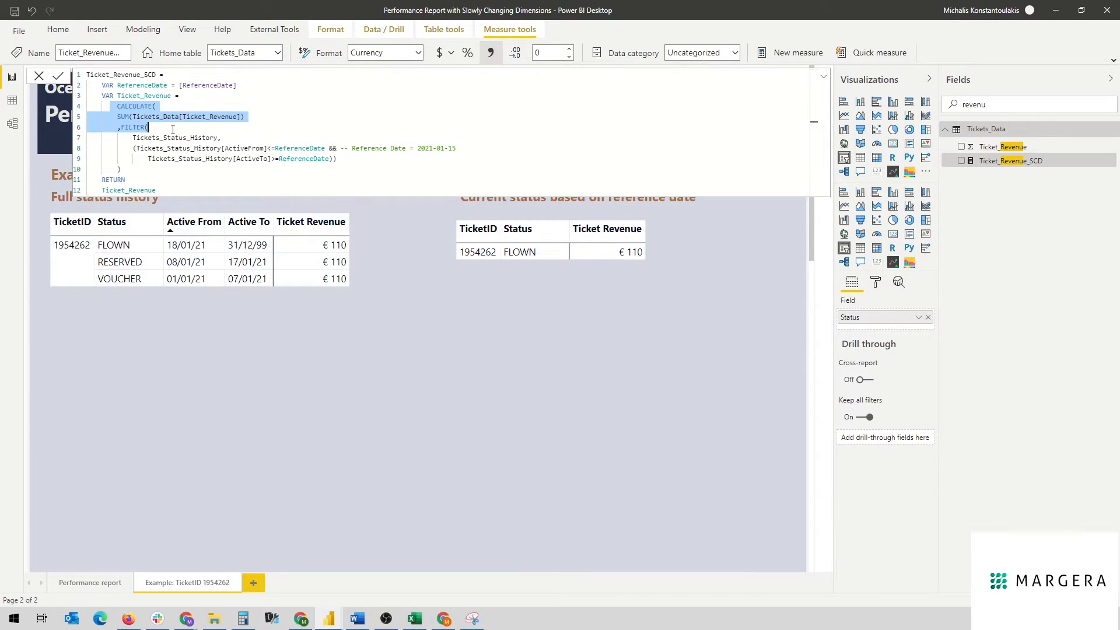
triple_click(129, 106)
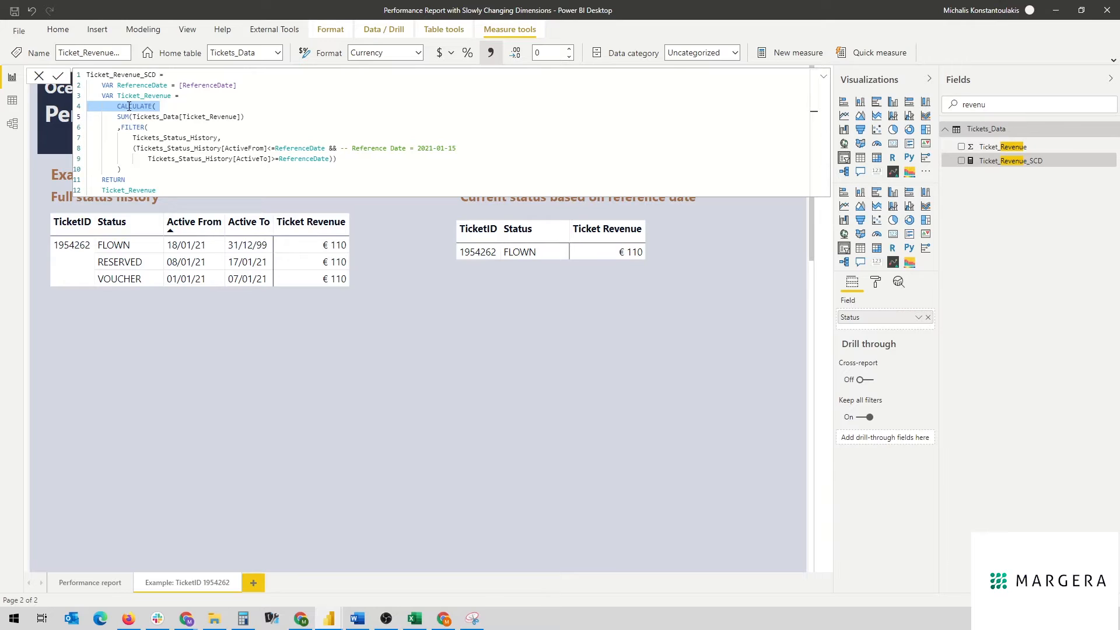
triple_click(144, 116)
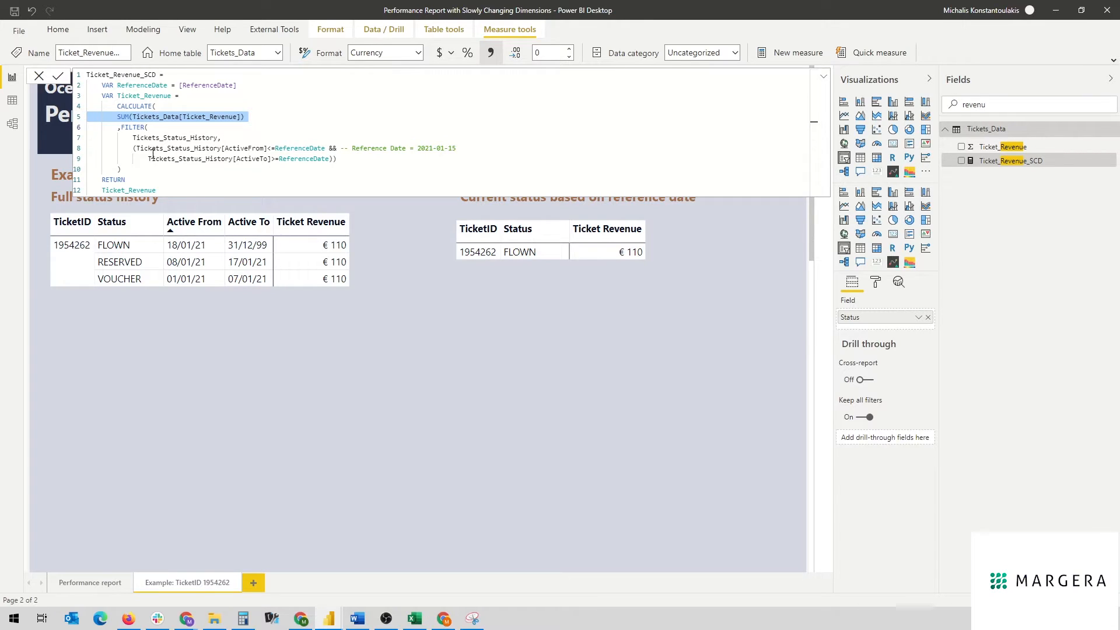
drag(143, 148, 297, 148)
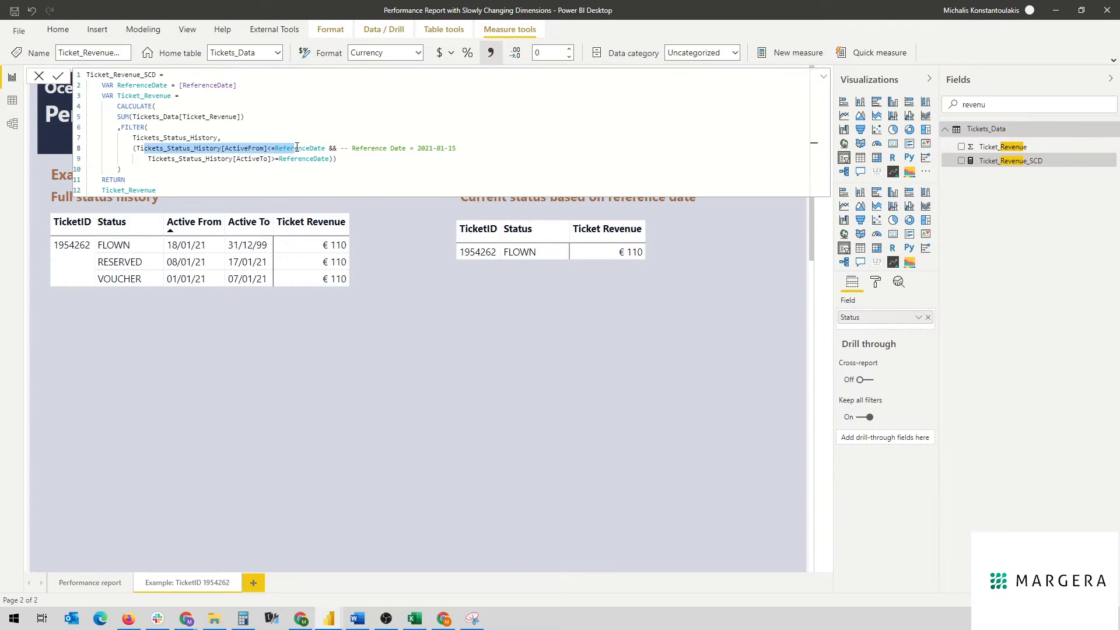
triple_click(233, 161)
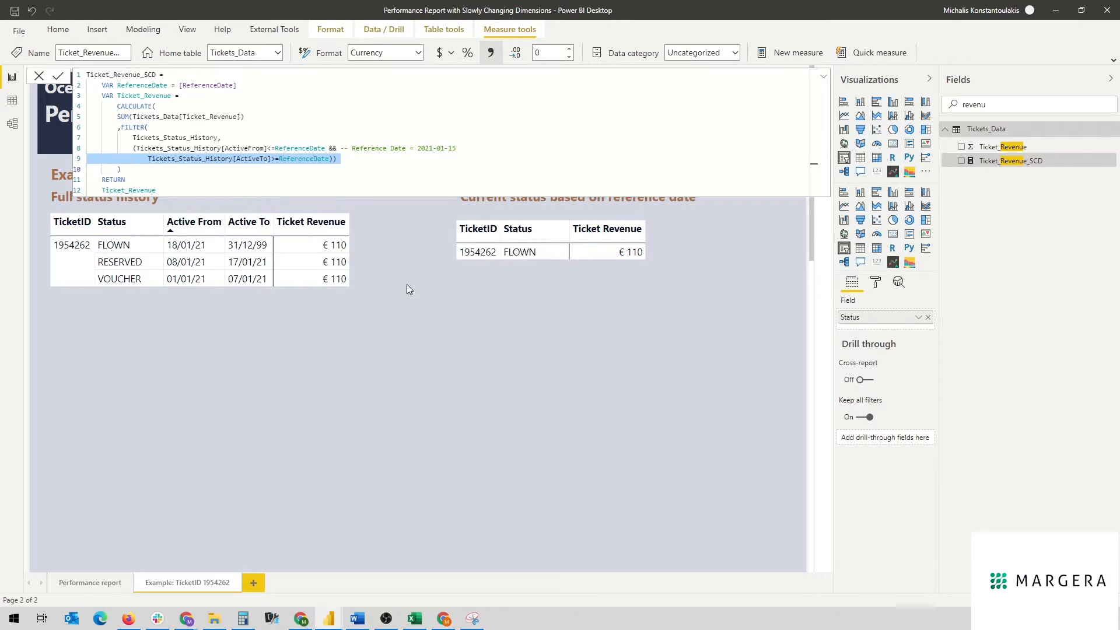
click(354, 142)
drag(354, 149, 475, 148)
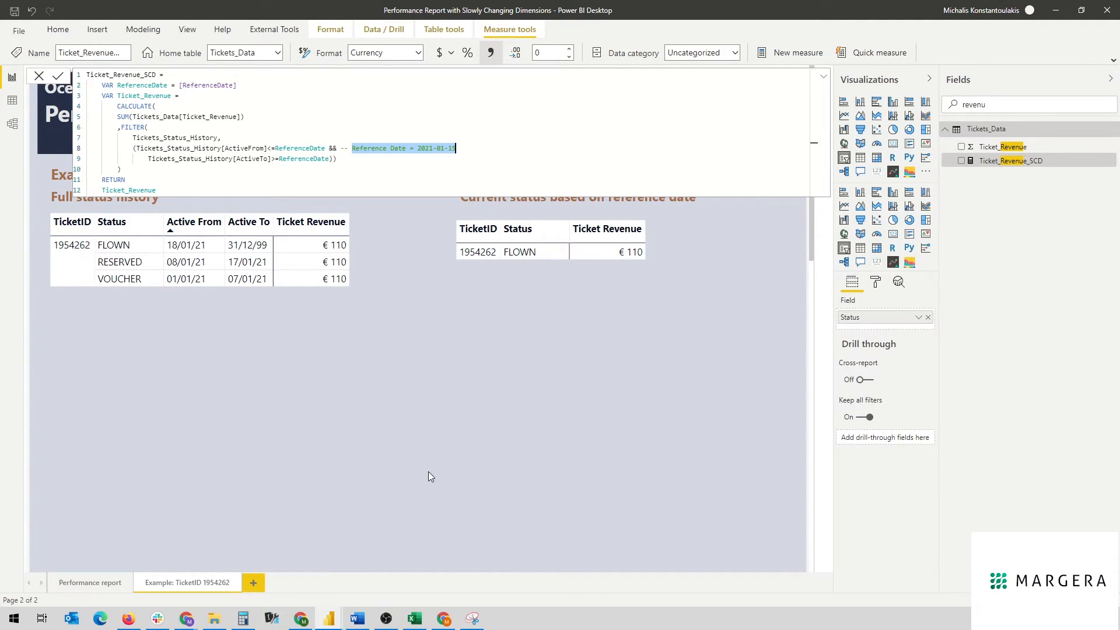
Switch to the Performance report page and filter the ticket status to FLOWN.
click(91, 583)
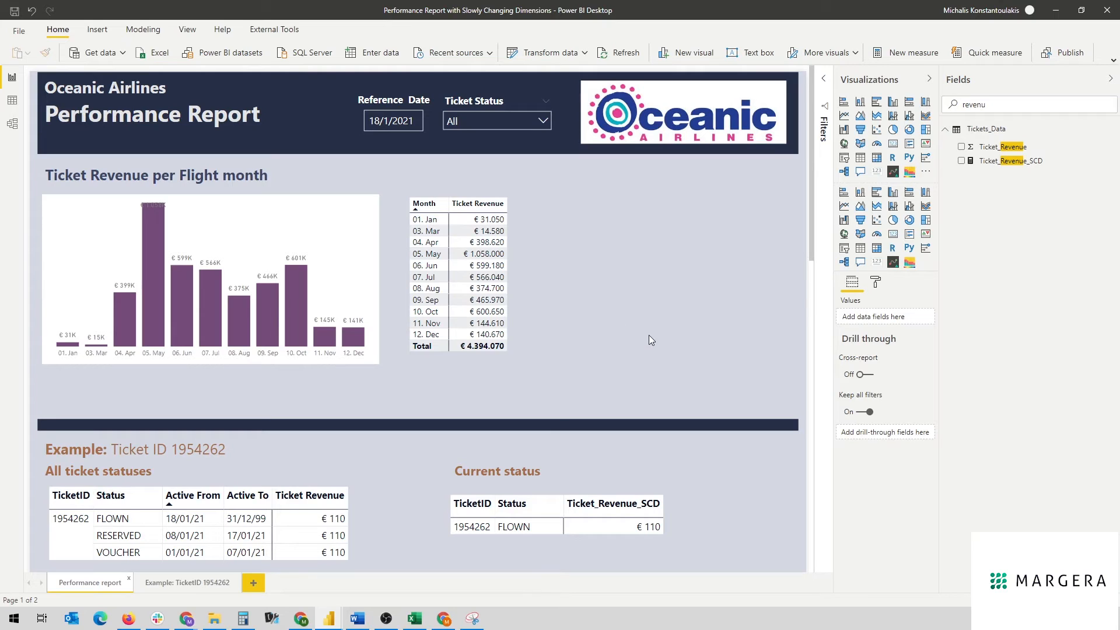
click(506, 125)
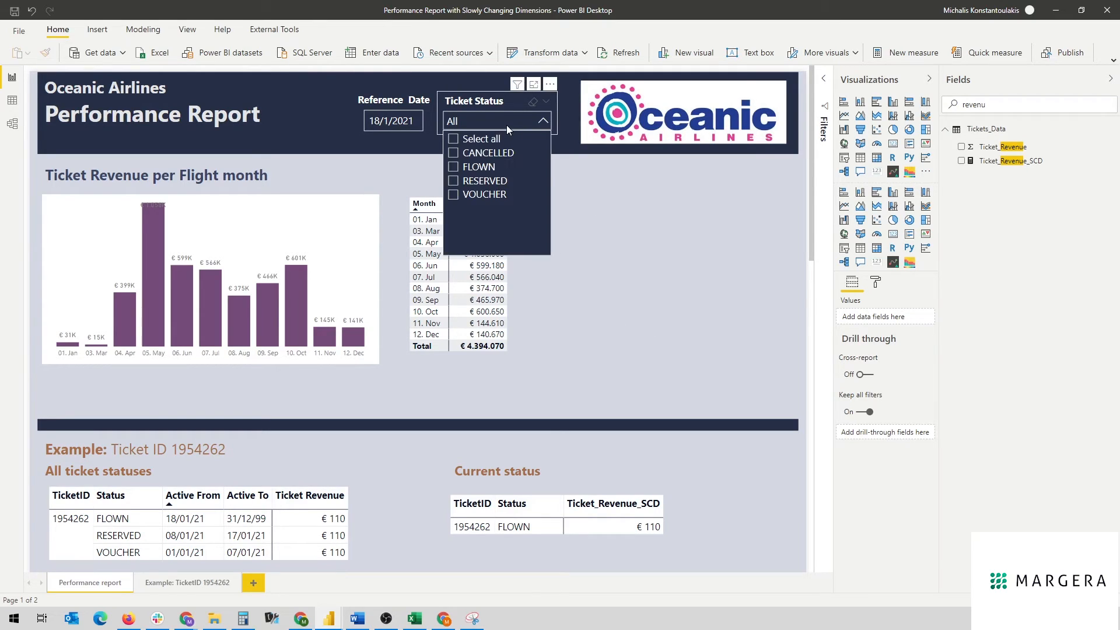
click(478, 167)
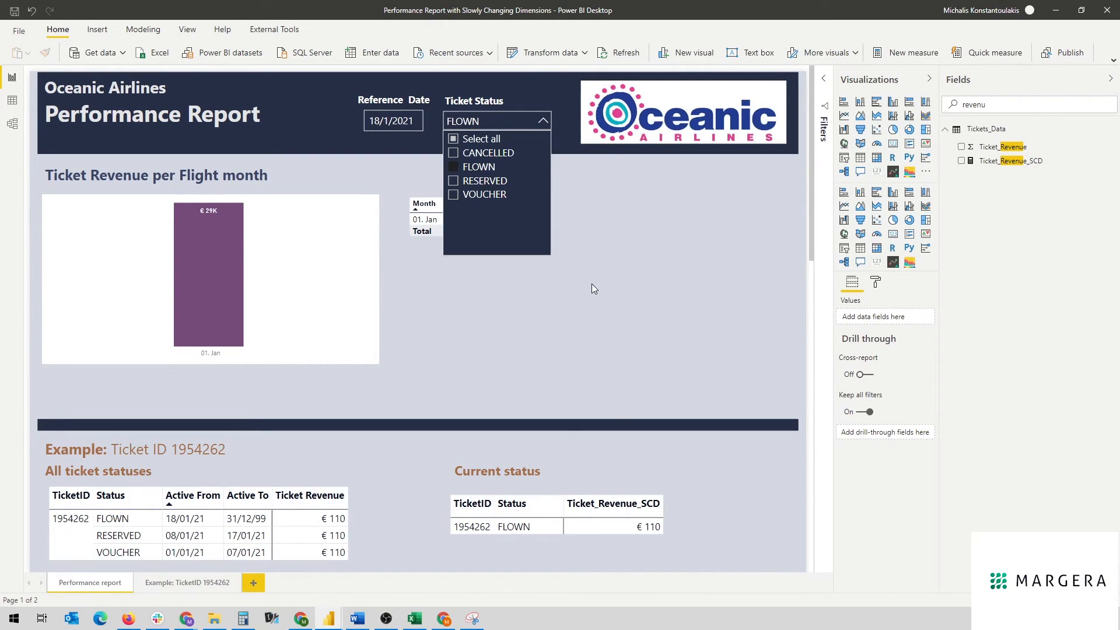
Set the reference date to 3/1/2021, 10/1/2021 and 31/1/2021 in turn, comparing the flown ticket revenue per month.
click(399, 120)
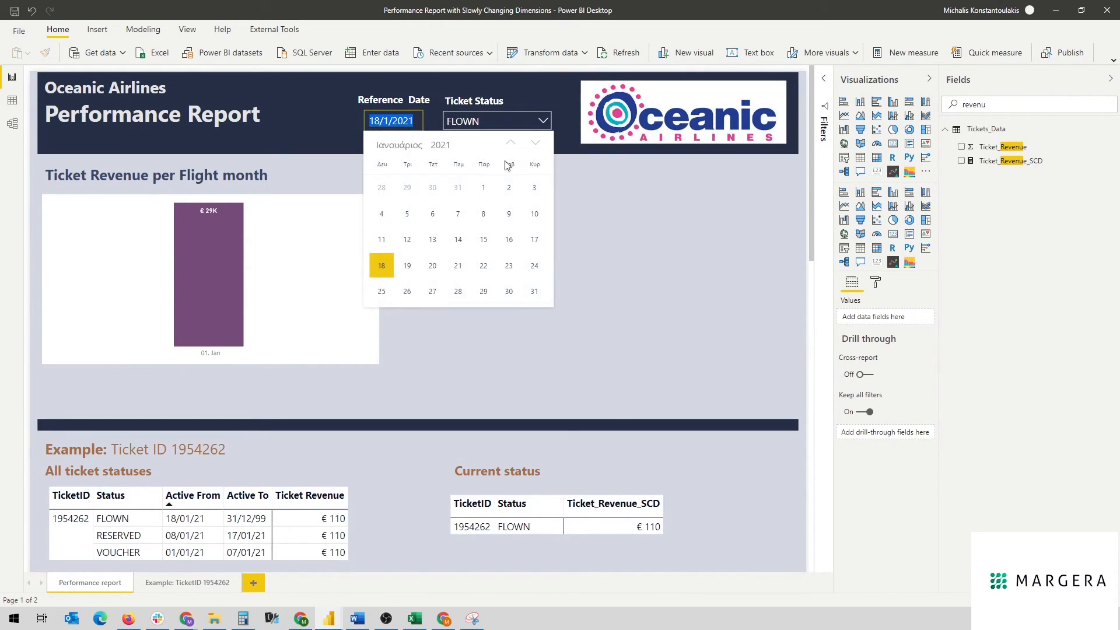
click(535, 188)
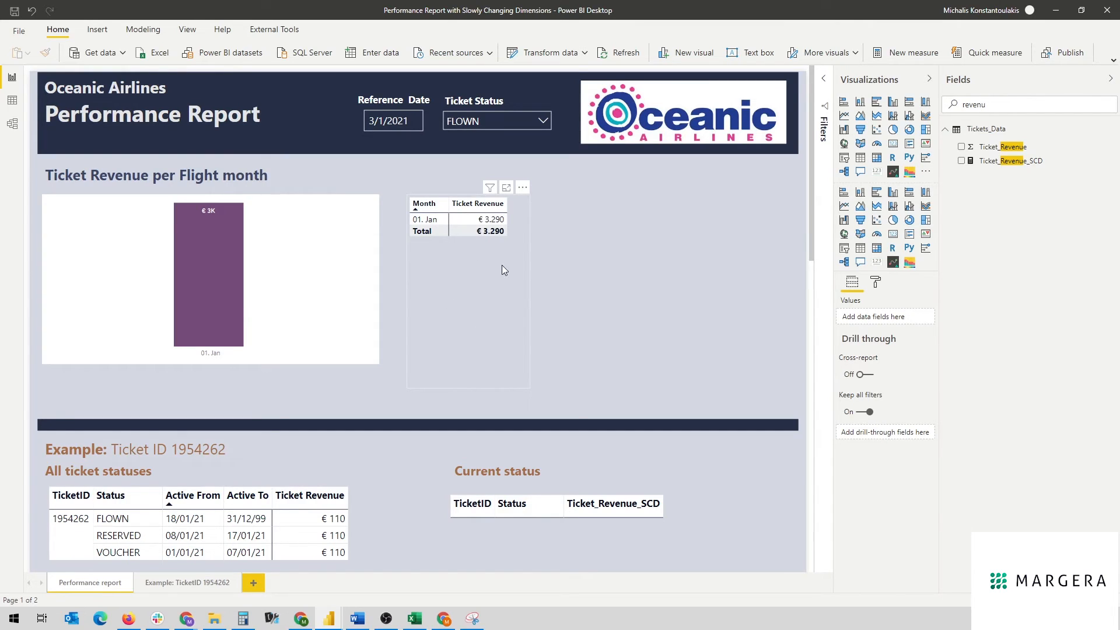
click(387, 120)
click(533, 214)
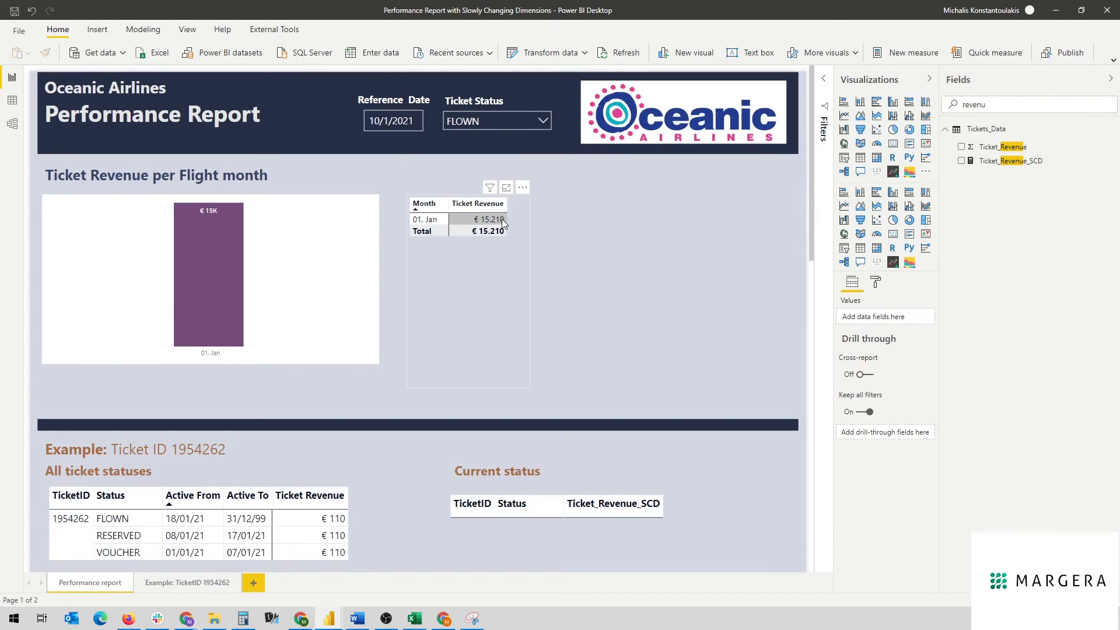
click(393, 127)
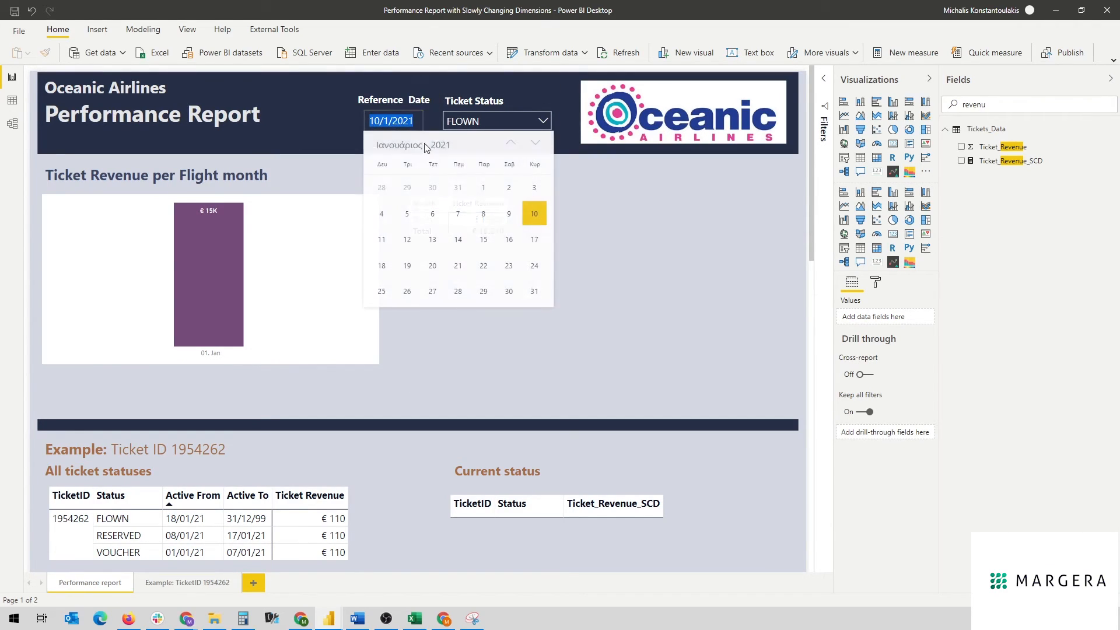
click(531, 288)
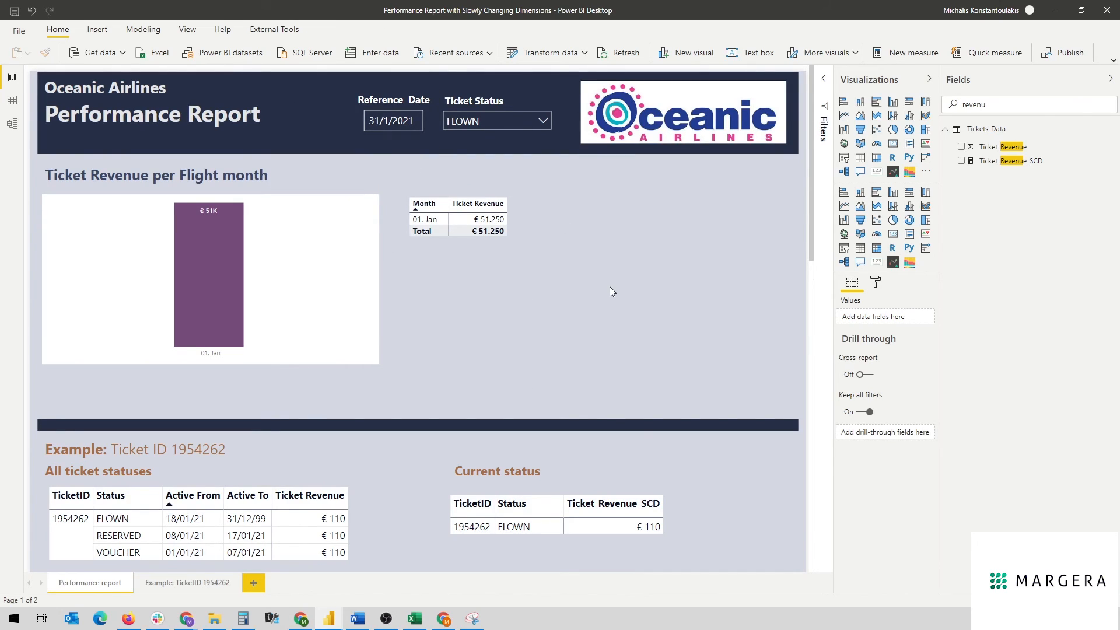
Set the reference date to 28/2/2021 for the flown ticket revenue.
click(394, 121)
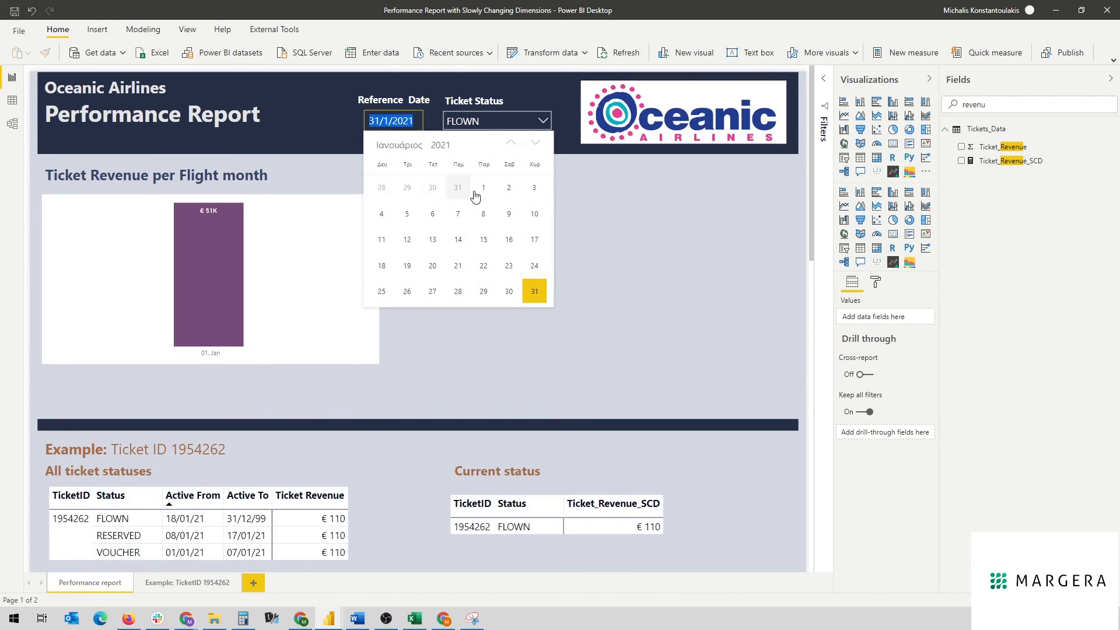
click(417, 149)
click(403, 173)
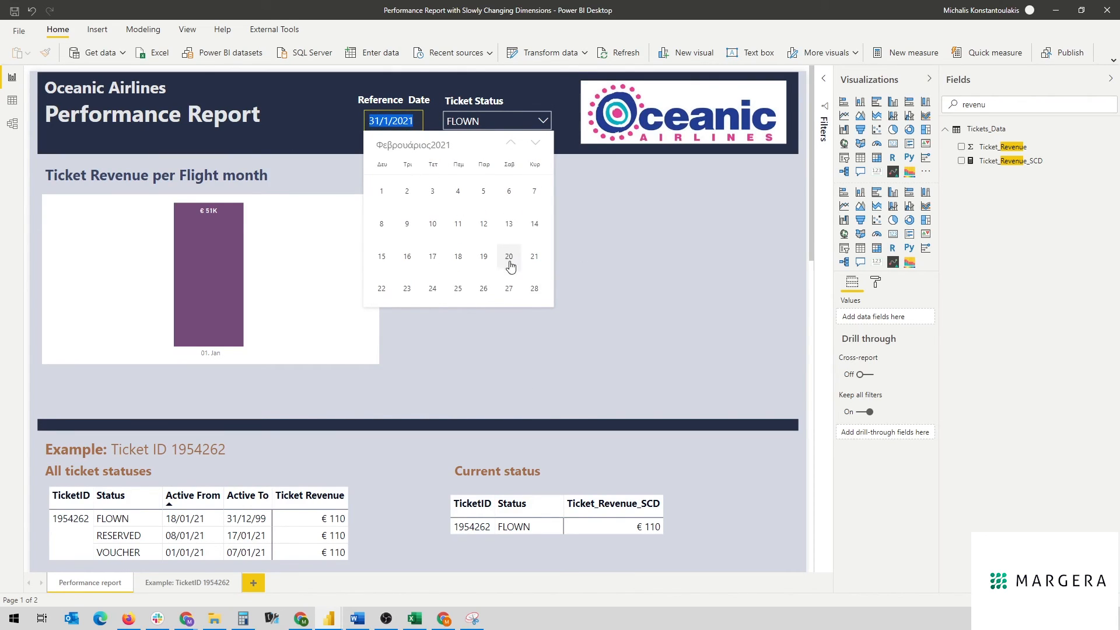
click(535, 289)
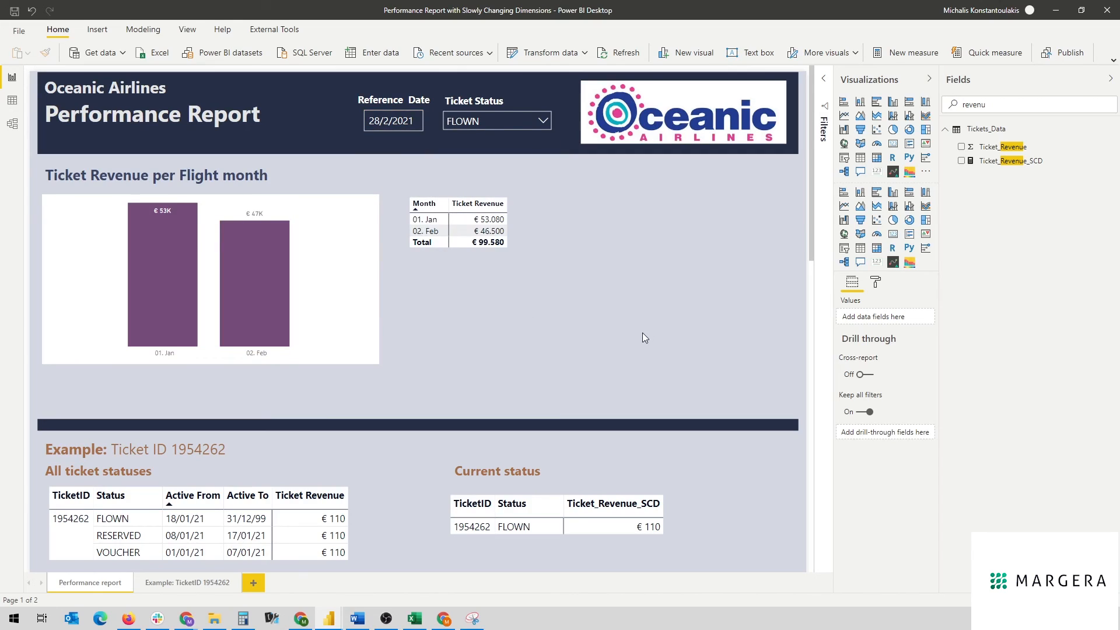